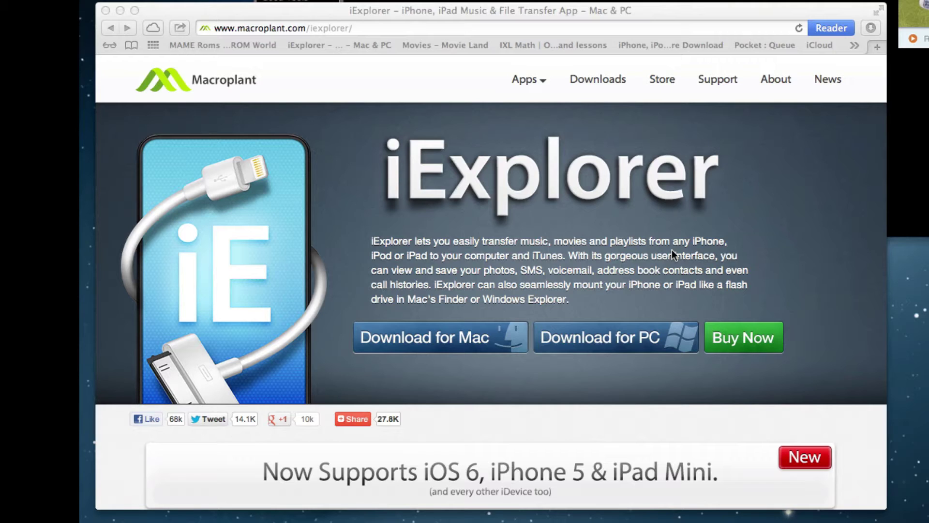
# Download the Mac version of iExplorer from the Macroplant website
pyautogui.click(671, 45)
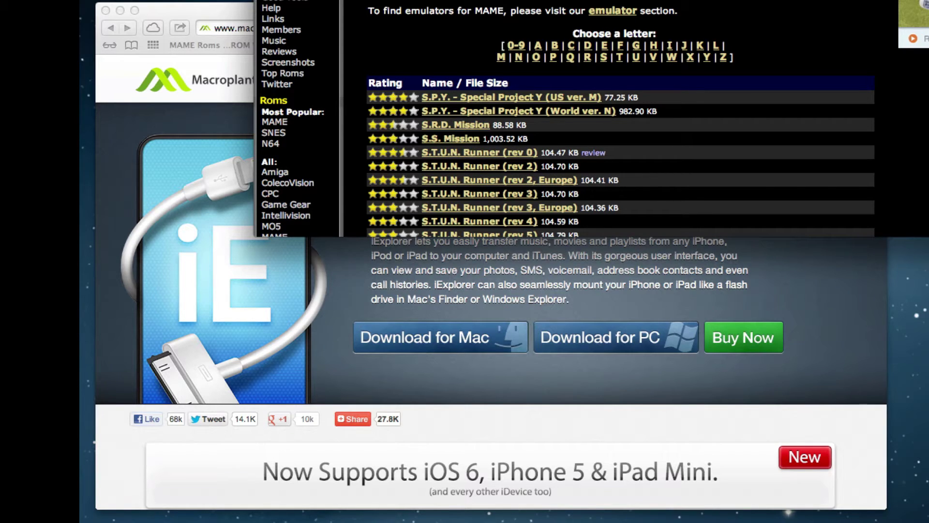
pyautogui.click(193, 13)
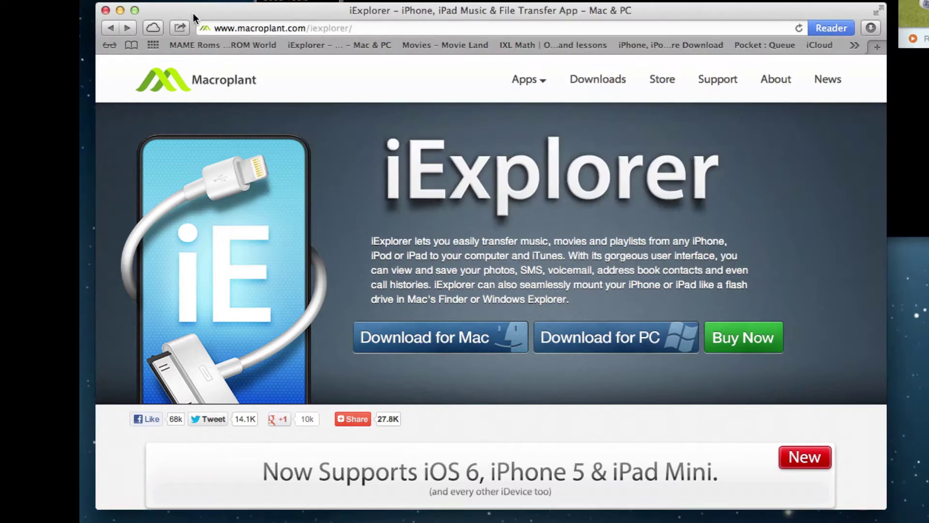
pyautogui.click(414, 338)
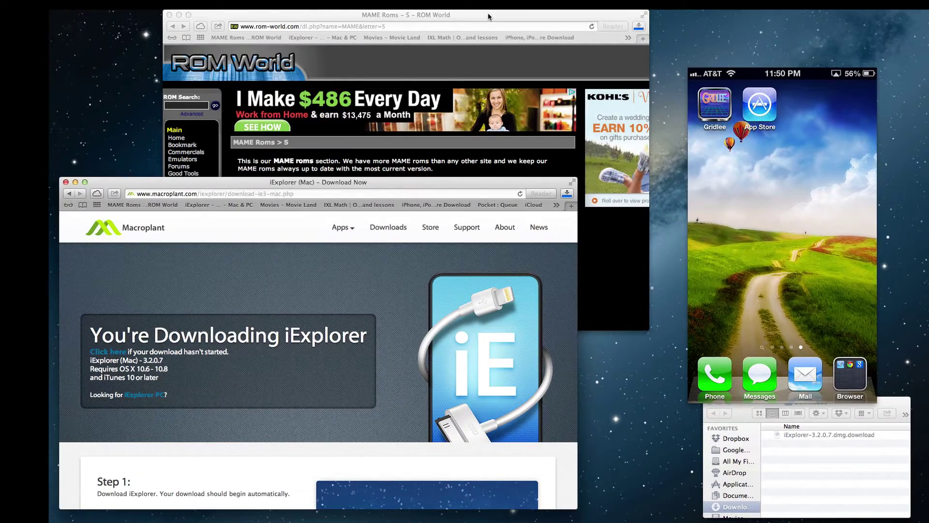
# Switch to the ROM World window and open the MAME ROM list for the letter S
pyautogui.click(488, 17)
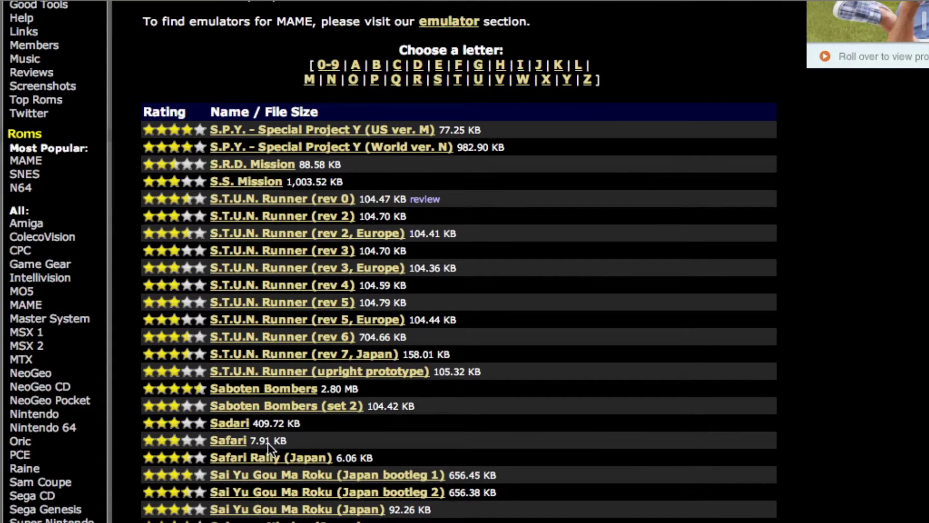
pyautogui.scroll(5, 273, 419)
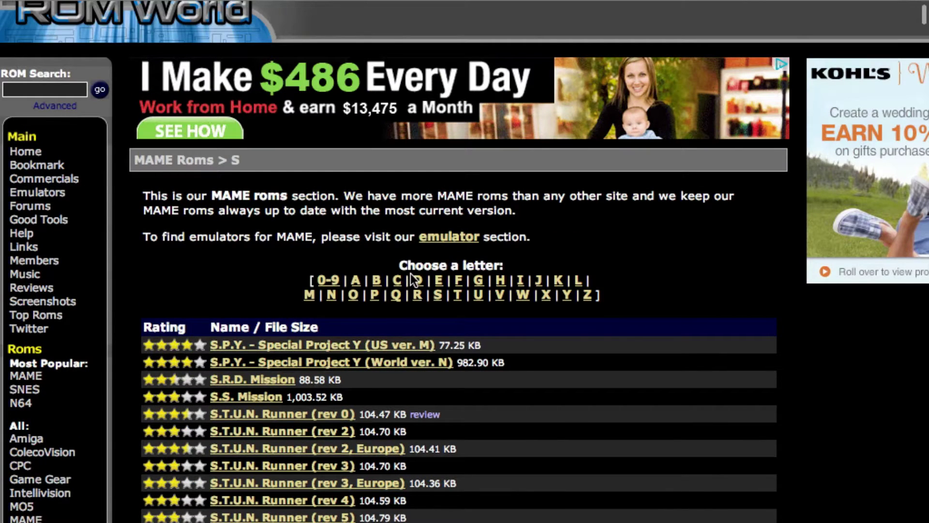
pyautogui.click(436, 297)
# Find Space Invaders II (Midway, cocktail) in the list of S ROMs and open its page
pyautogui.scroll(-20, 310, 391)
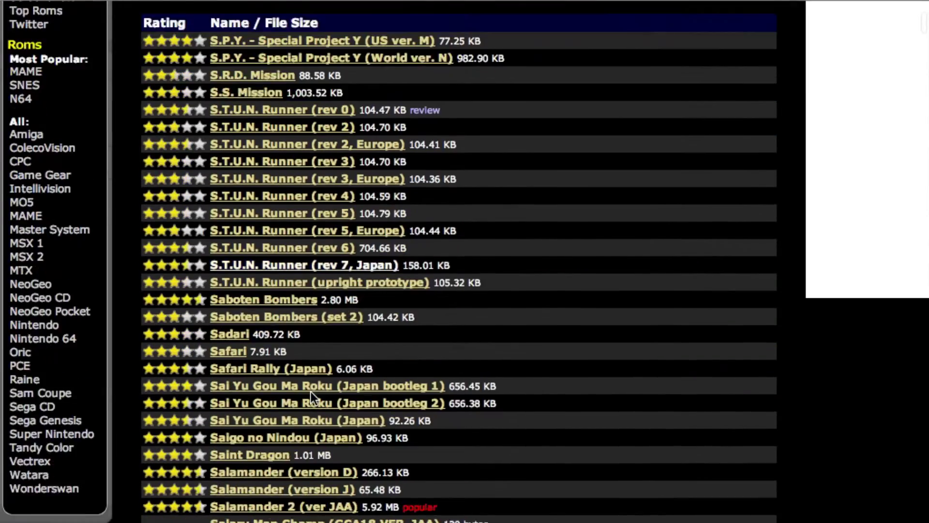
pyautogui.scroll(-20, 311, 391)
pyautogui.scroll(-20, 311, 393)
pyautogui.scroll(-20, 310, 394)
pyautogui.scroll(-20, 310, 396)
pyautogui.scroll(-20, 311, 396)
pyautogui.scroll(-20, 310, 396)
pyautogui.scroll(1, 310, 396)
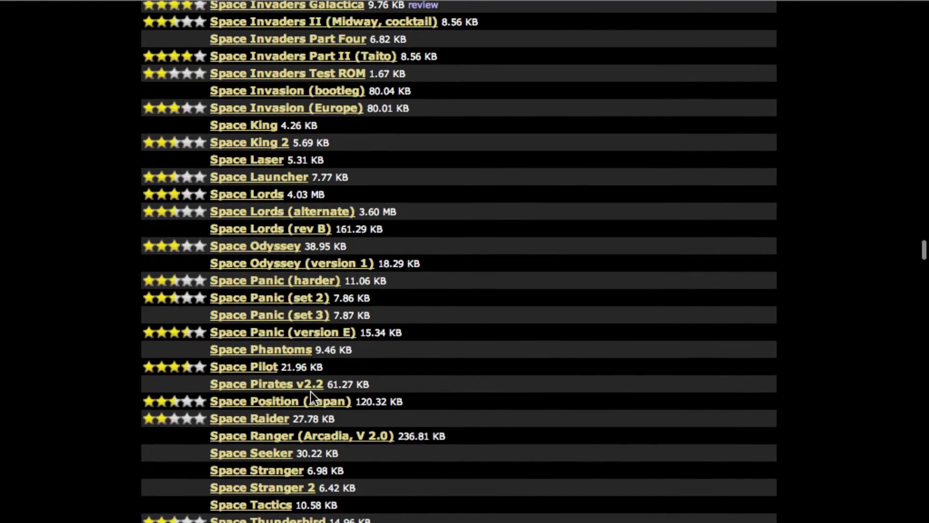
pyautogui.scroll(6, 274, 271)
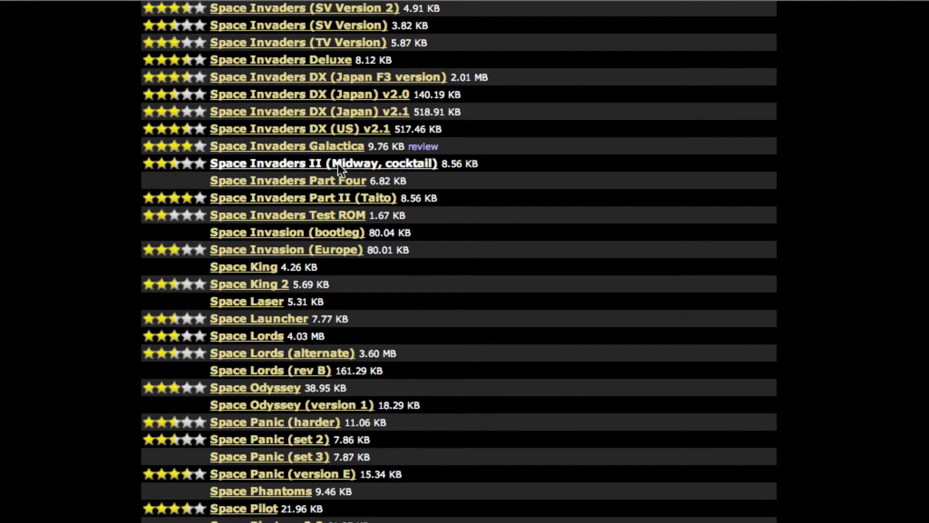
pyautogui.click(337, 163)
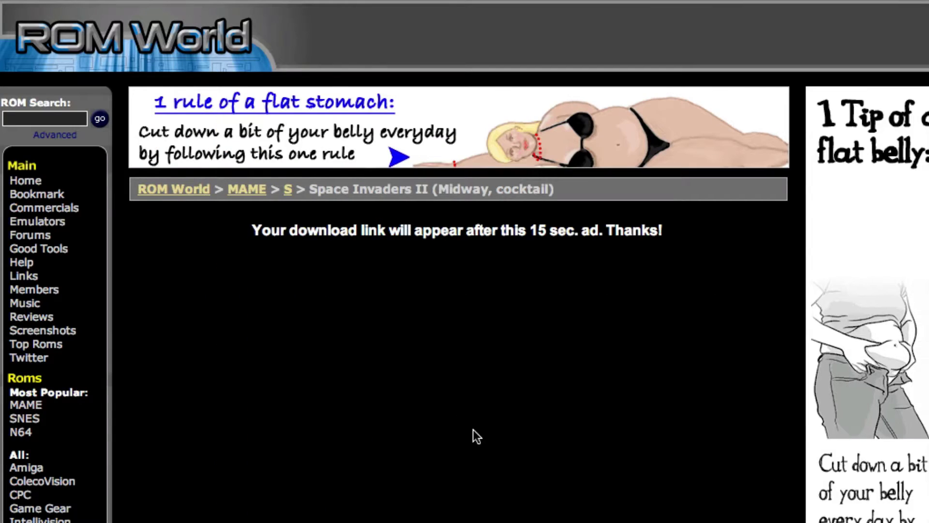
# Download the Space Invaders II (Midway, cocktail) ROM from its file page
pyautogui.scroll(-6, 494, 405)
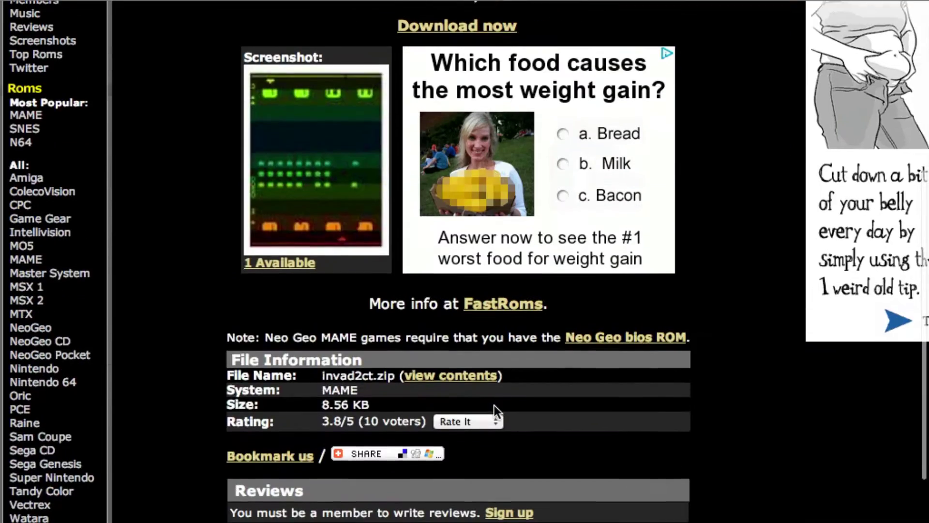
pyautogui.scroll(3, 493, 402)
pyautogui.scroll(-1, 495, 405)
pyautogui.scroll(-4, 494, 405)
pyautogui.scroll(7, 495, 405)
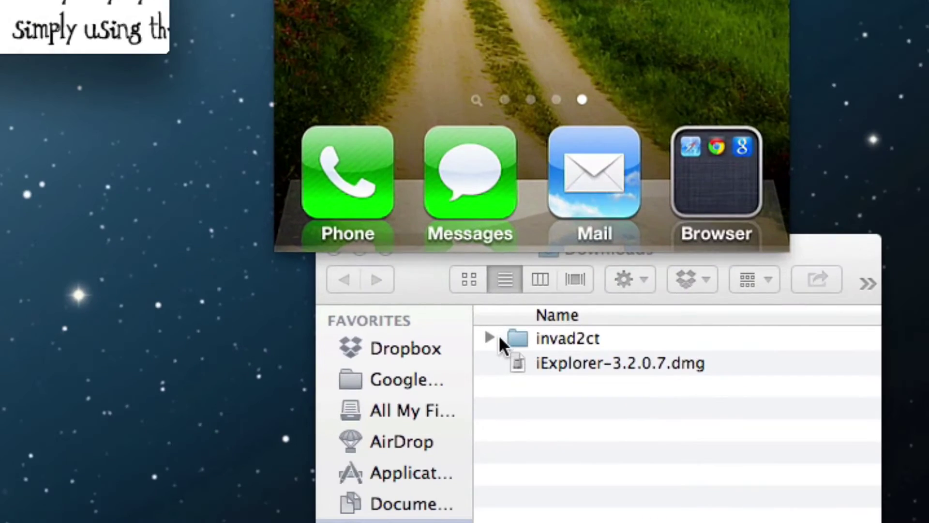
# Examine the files inside the invad2ct folder in Downloads and collapse the folder again
pyautogui.click(489, 336)
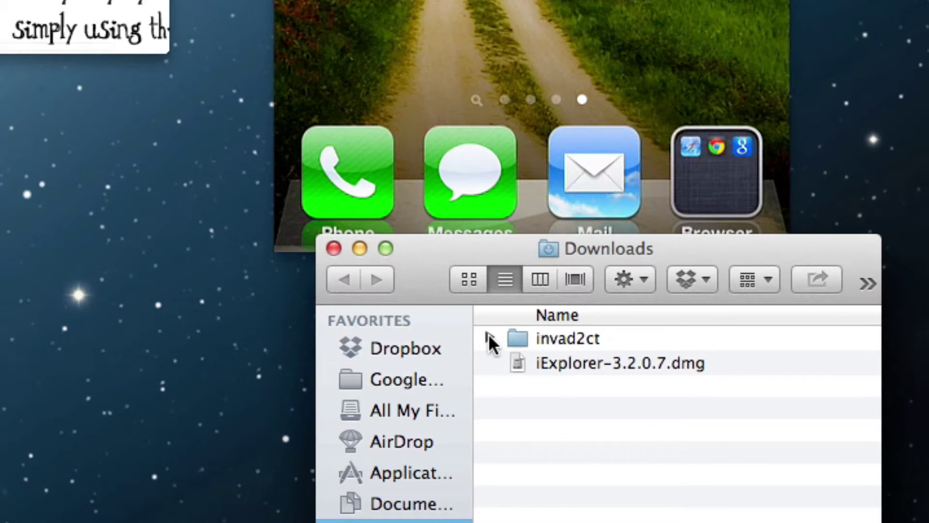
pyautogui.click(489, 336)
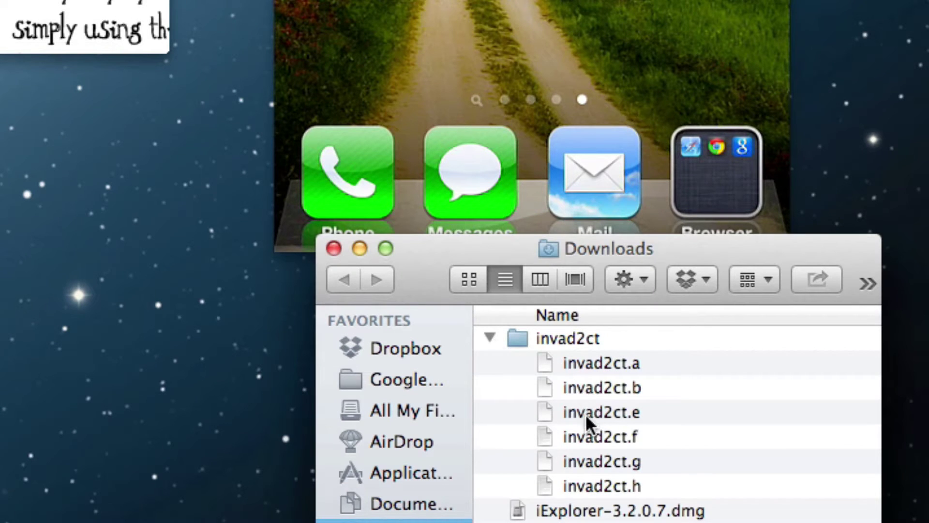
pyautogui.click(488, 337)
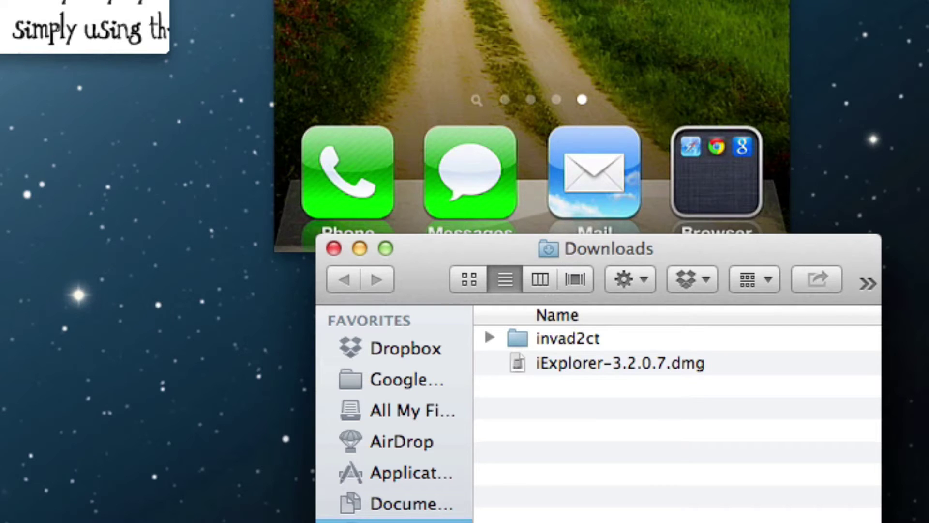
# Open iExplorer-3.2.0.7.dmg and install iExplorer.app into the Applications folder
pyautogui.click(565, 366)
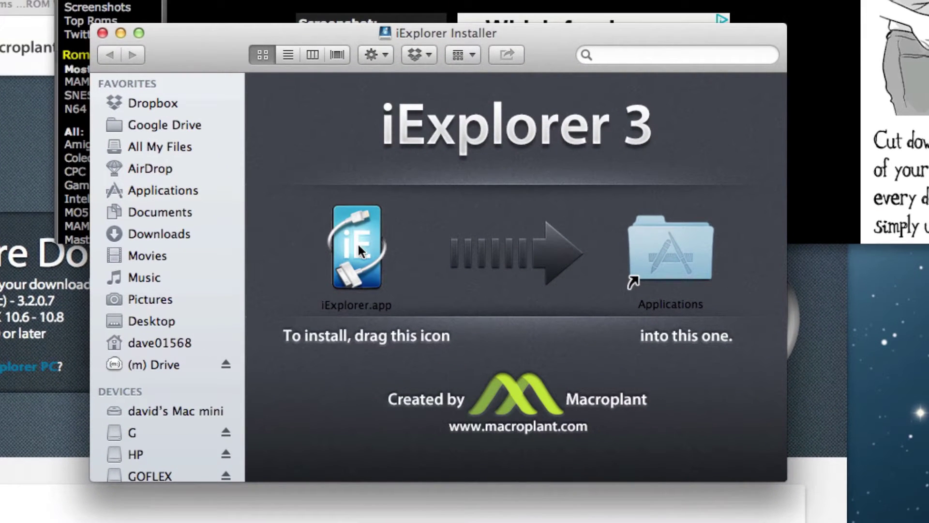
pyautogui.moveTo(357, 241); pyautogui.dragTo(663, 239)
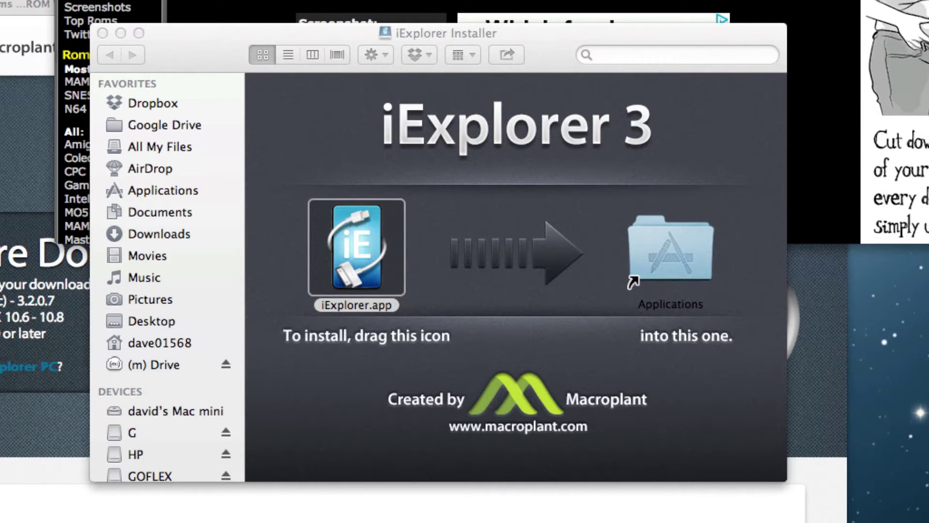
# Launch iExplorer from the Applications folder and continue with the demo
pyautogui.click(649, 245)
pyautogui.doubleClick(649, 245)
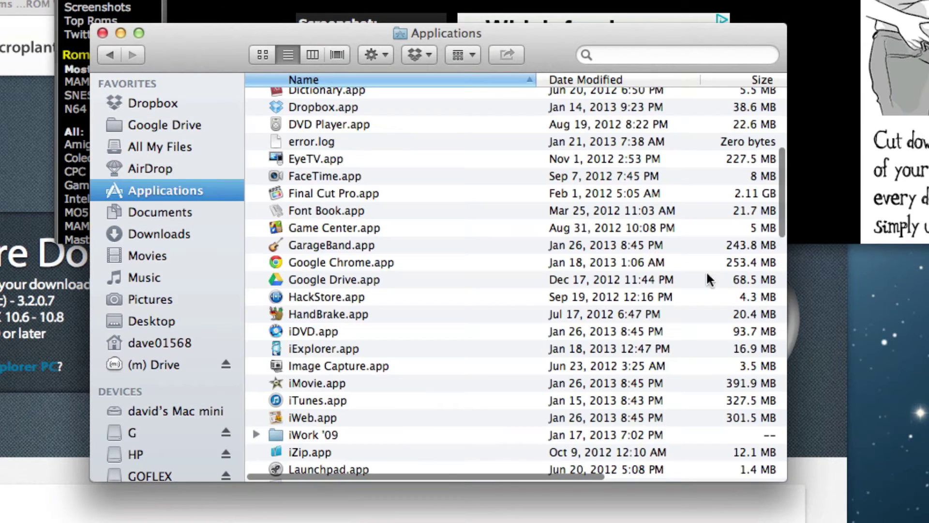
pyautogui.scroll(-1, 448, 367)
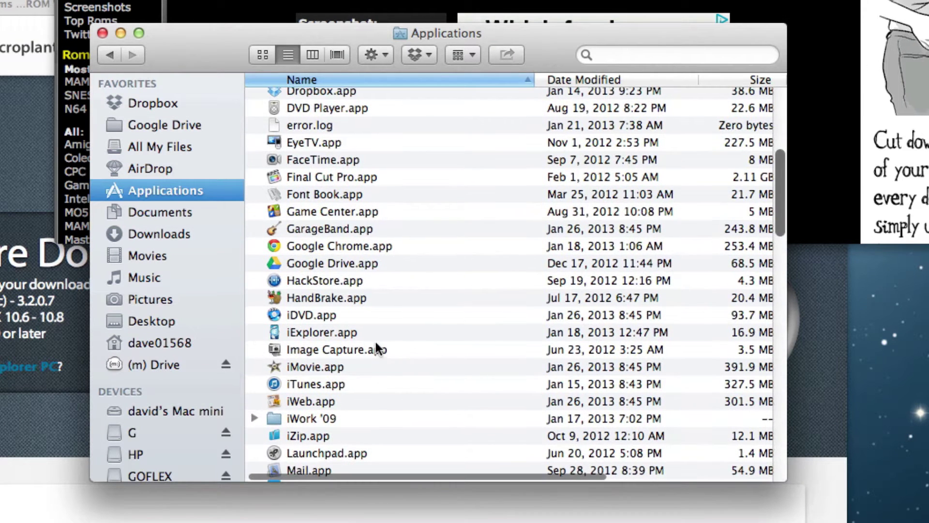
pyautogui.doubleClick(352, 330)
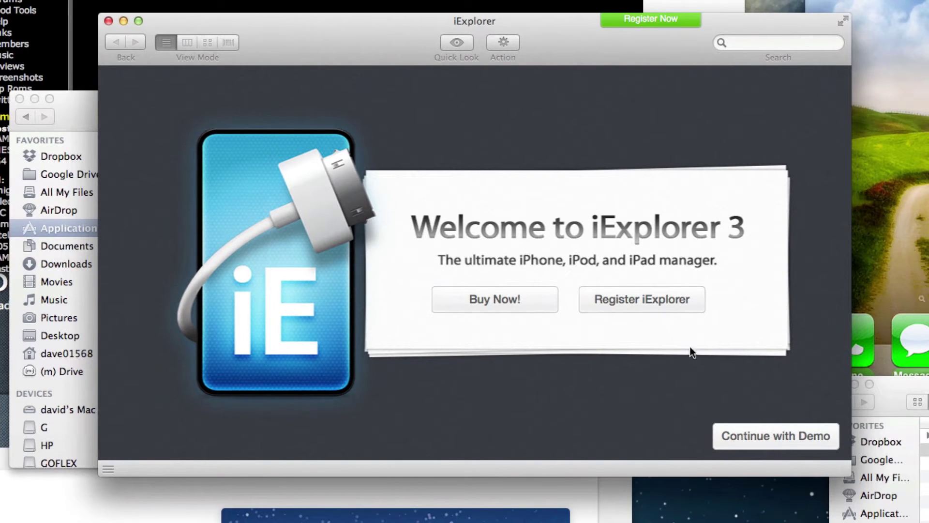
pyautogui.click(760, 434)
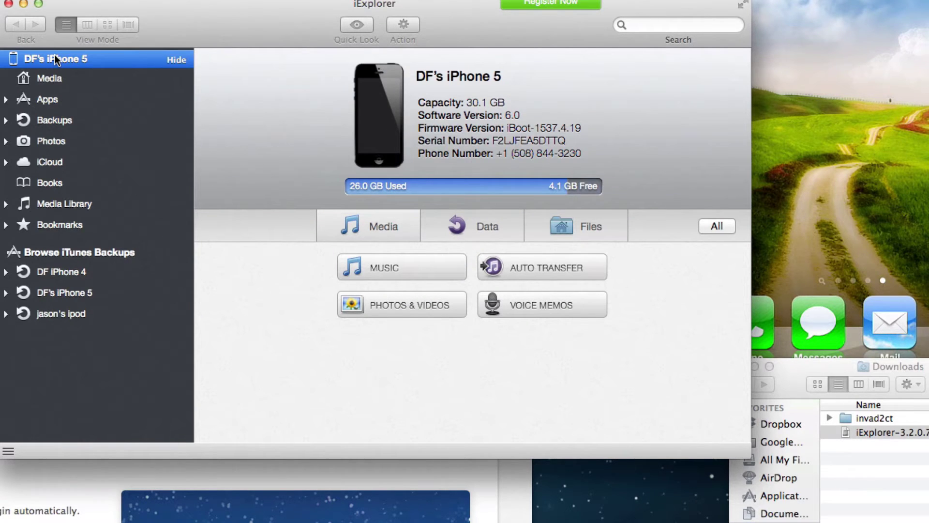
# Find Gridlee among the connected iPhone's apps in iExplorer and open its folder
pyautogui.click(53, 99)
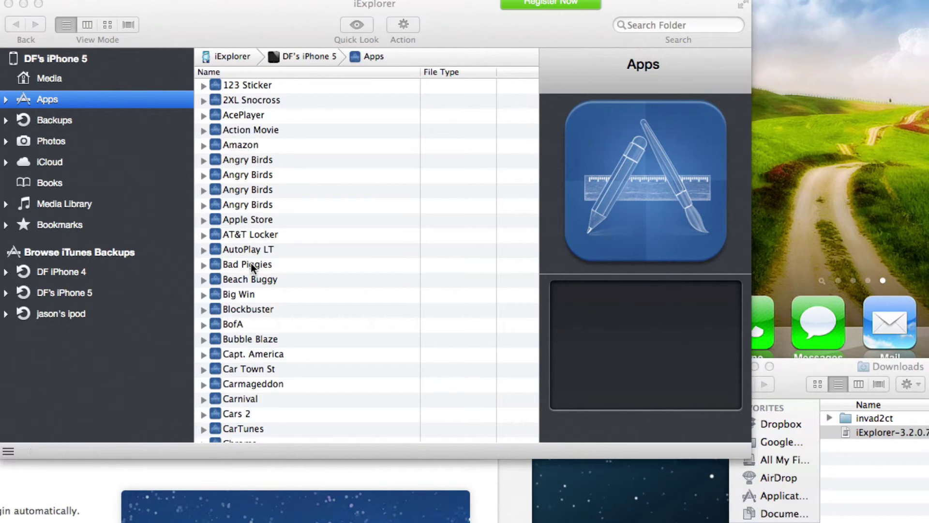
pyautogui.scroll(-10, 251, 265)
pyautogui.scroll(-10, 328, 284)
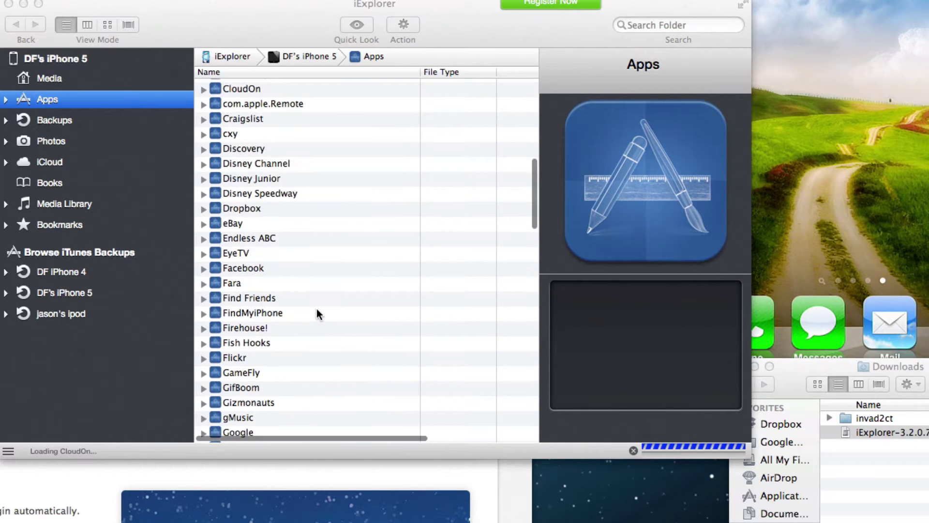
pyautogui.scroll(-3, 317, 310)
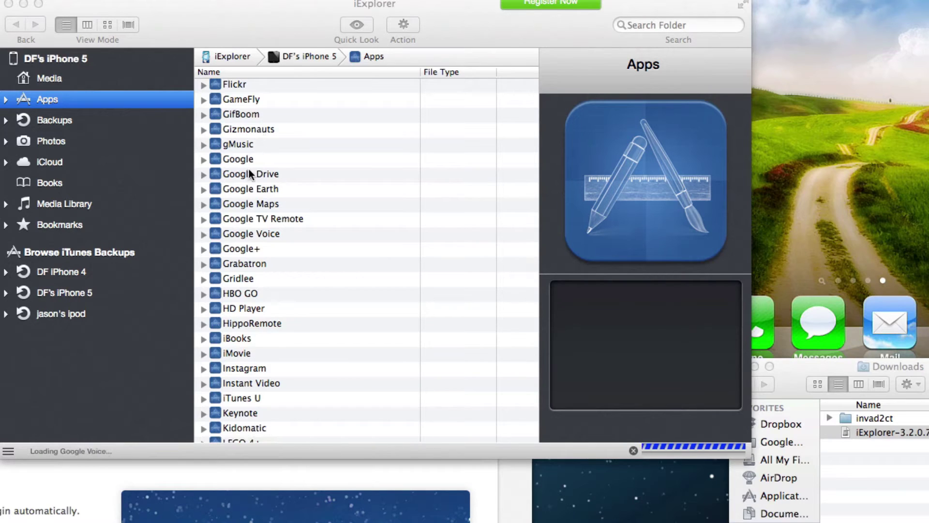
pyautogui.click(240, 279)
pyautogui.click(204, 282)
pyautogui.doubleClick(222, 281)
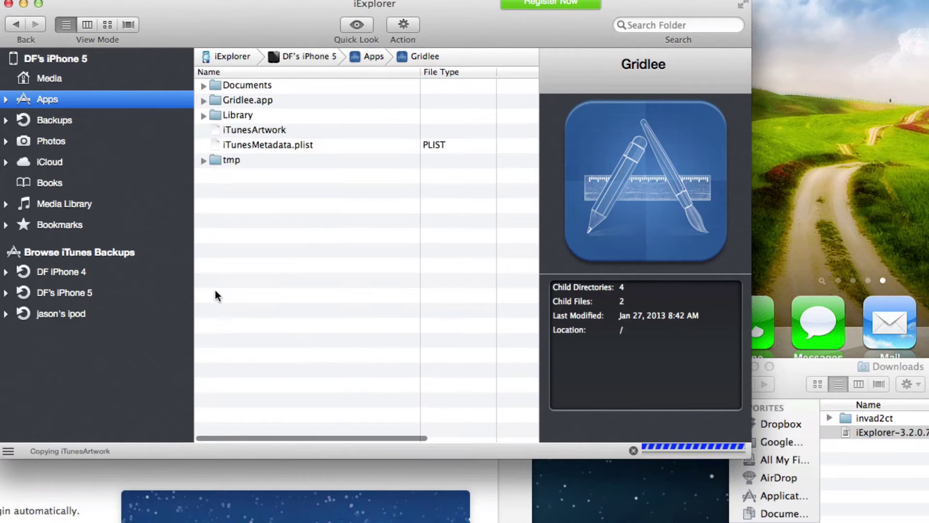
# Expand Gridlee's Documents folder and the roms folder inside it
pyautogui.click(204, 86)
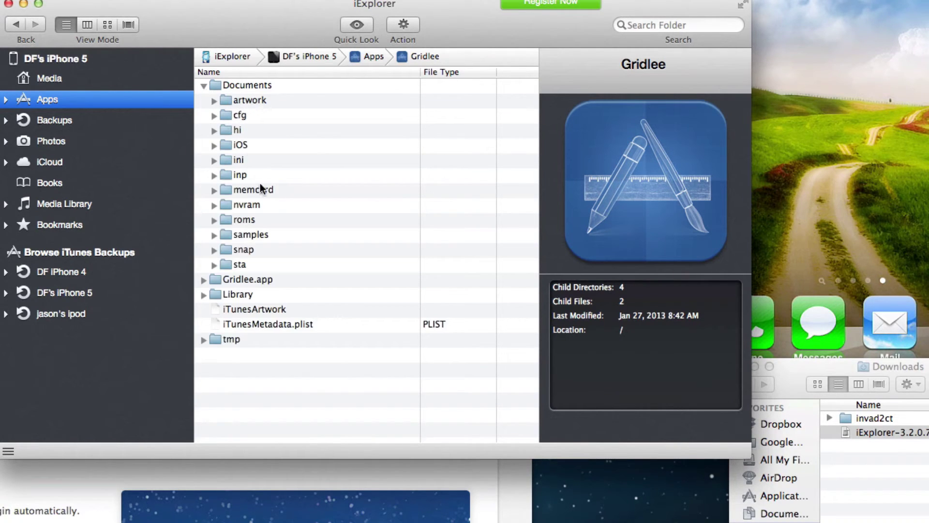
pyautogui.click(212, 221)
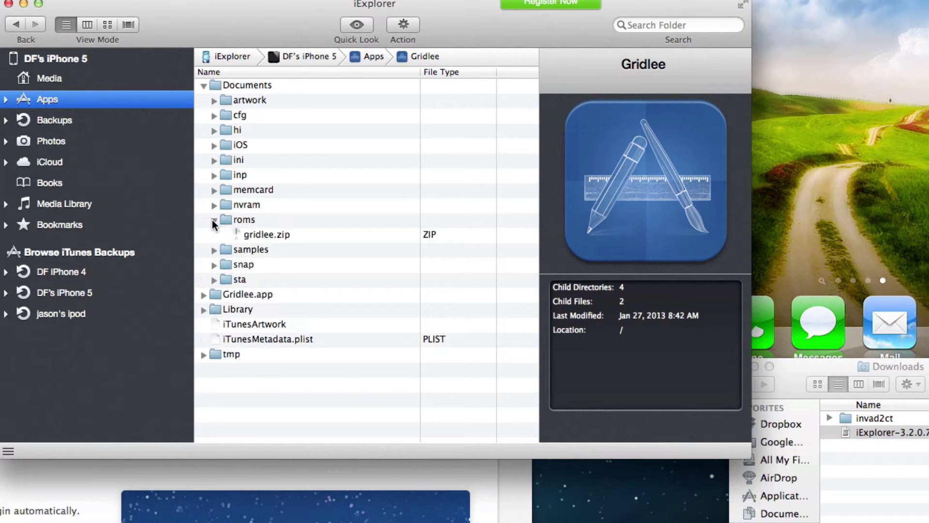
pyautogui.doubleClick(242, 218)
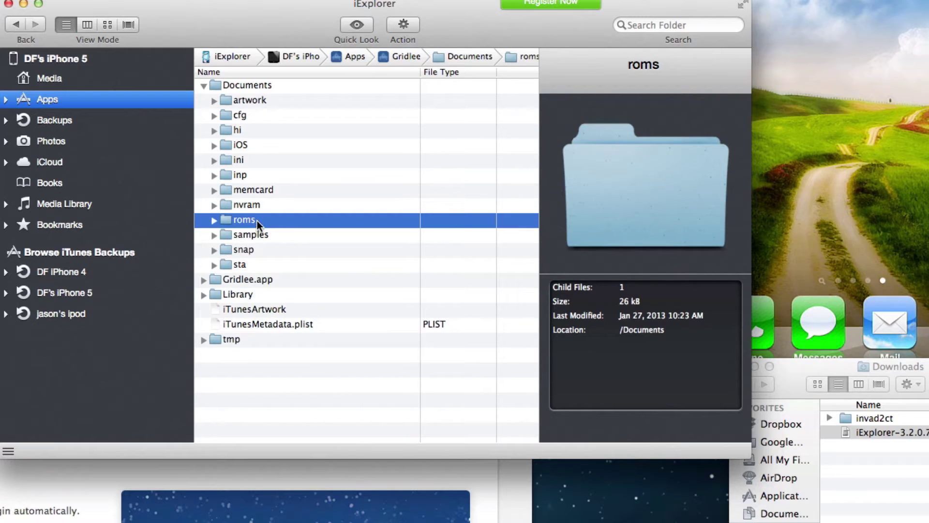
pyautogui.doubleClick(257, 220)
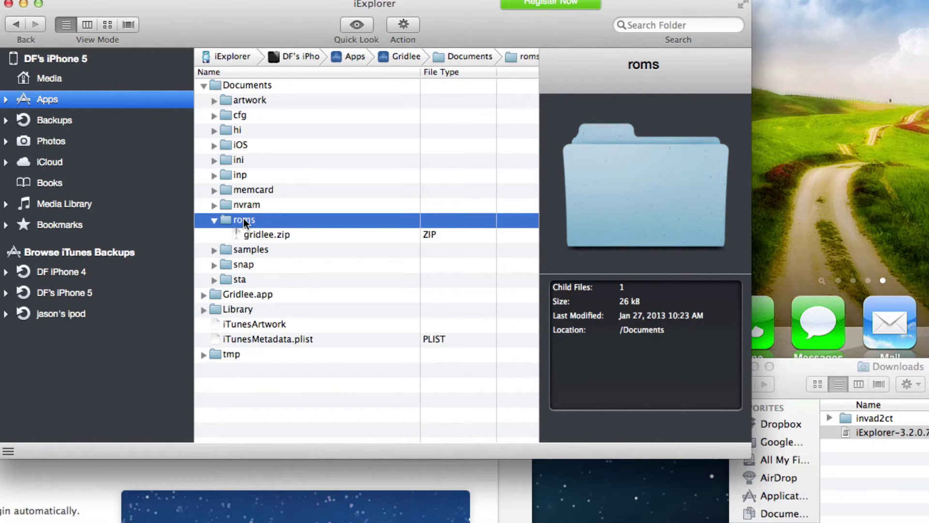
# Copy the invad2ct folder from Downloads into Gridlee's roms folder and select the copy
pyautogui.click(243, 219)
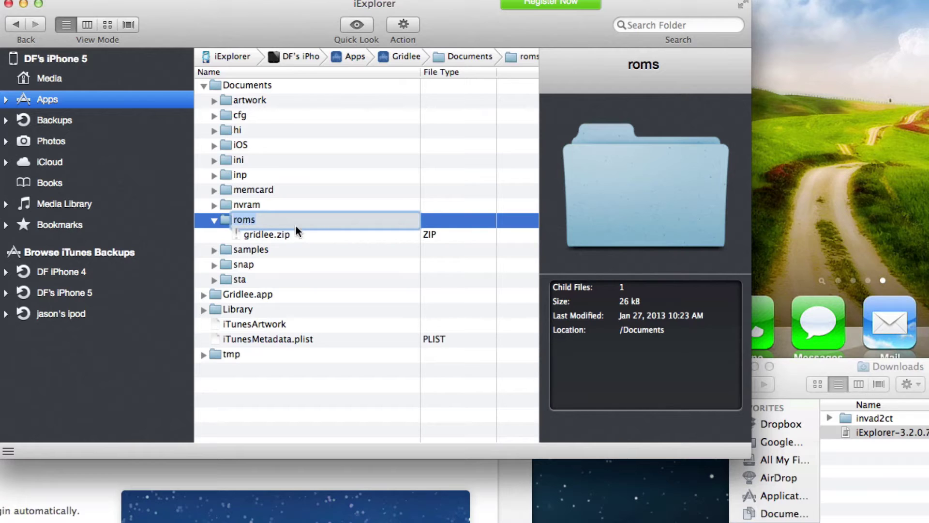
pyautogui.click(207, 223)
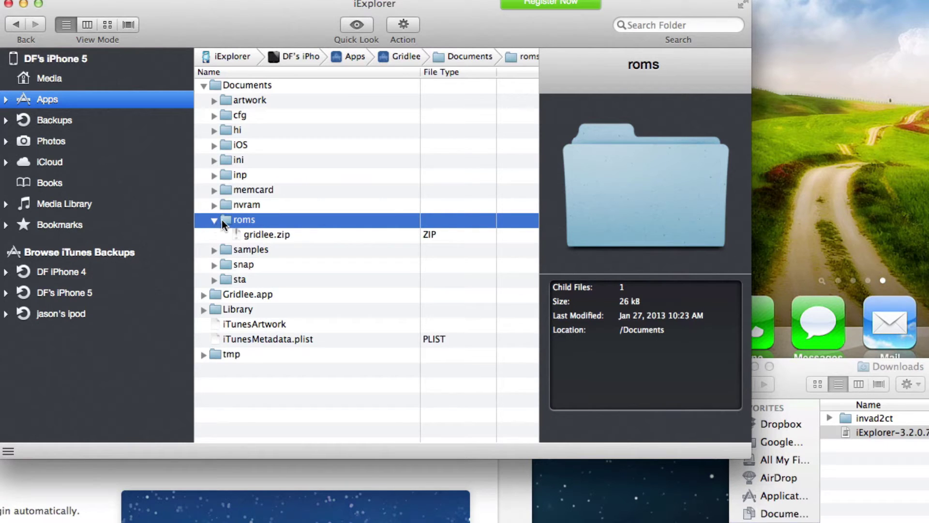
pyautogui.click(214, 220)
pyautogui.click(222, 219)
pyautogui.moveTo(641, 361); pyautogui.dragTo(405, 221)
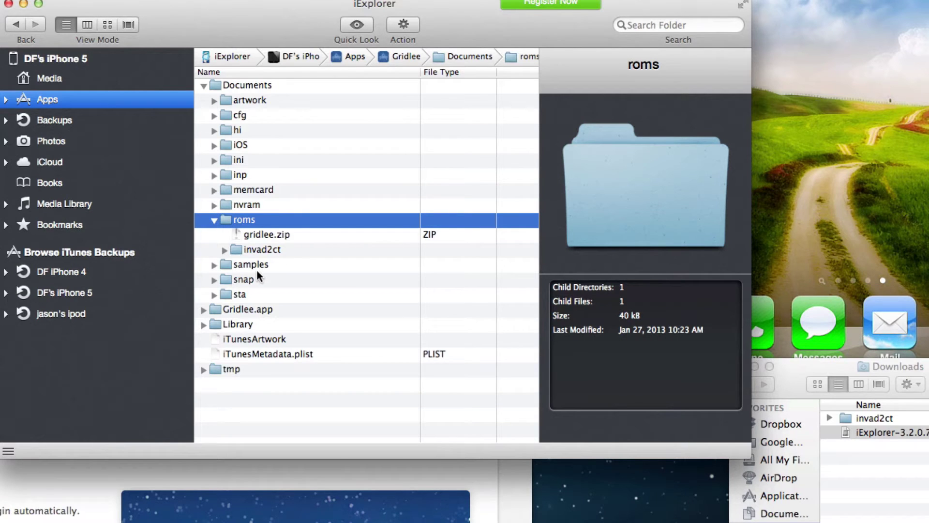
pyautogui.click(265, 249)
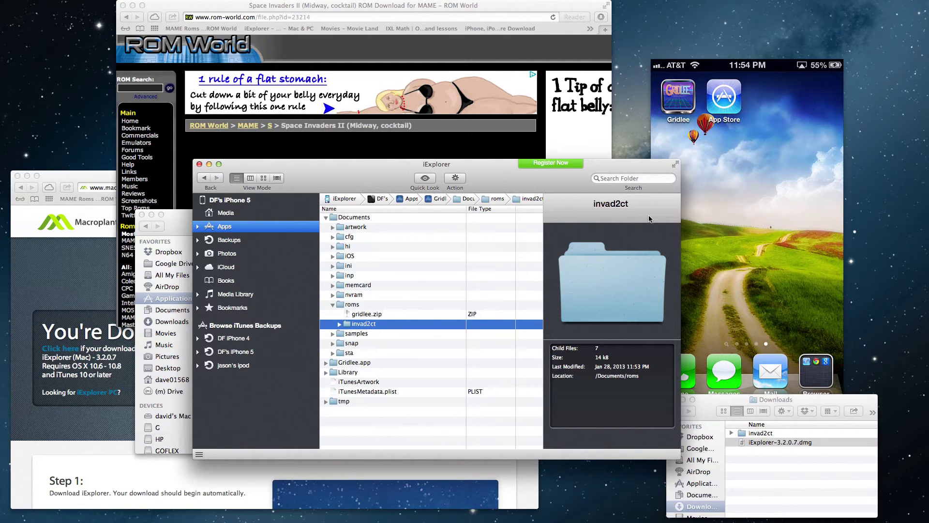
# Bring the mirrored iPhone window forward, reposition it, and highlight Space Invaders II (Midway, cocktail) in the MAME4iOS game list
pyautogui.click(725, 67)
pyautogui.moveTo(695, 185)
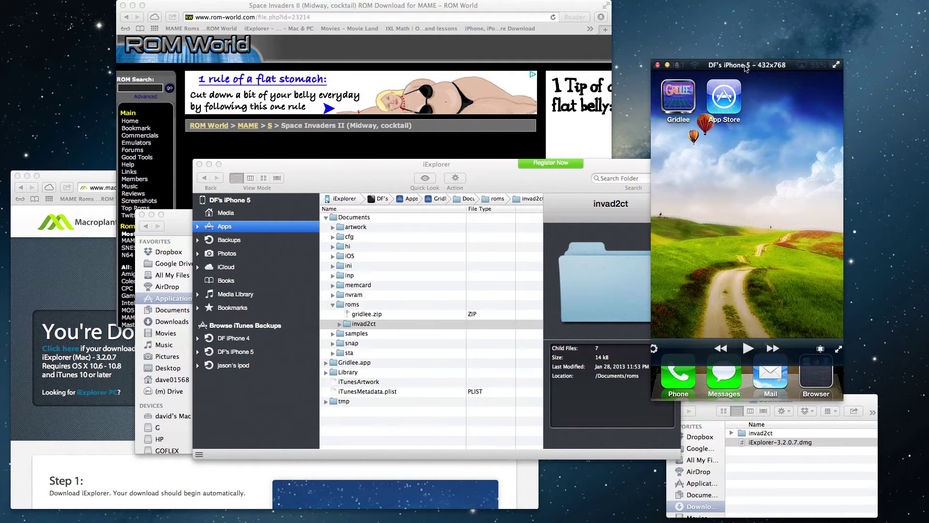
pyautogui.moveTo(746, 67); pyautogui.dragTo(457, 123)
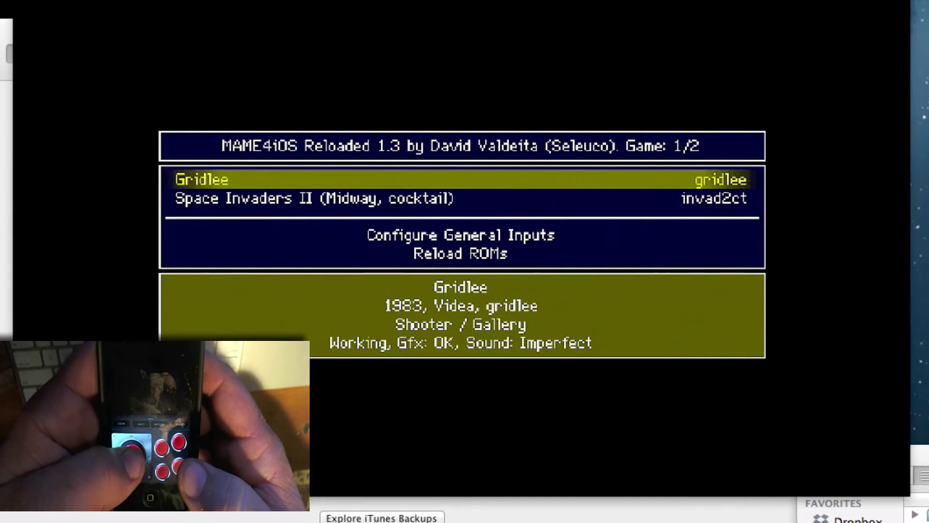
pyautogui.press('Down')
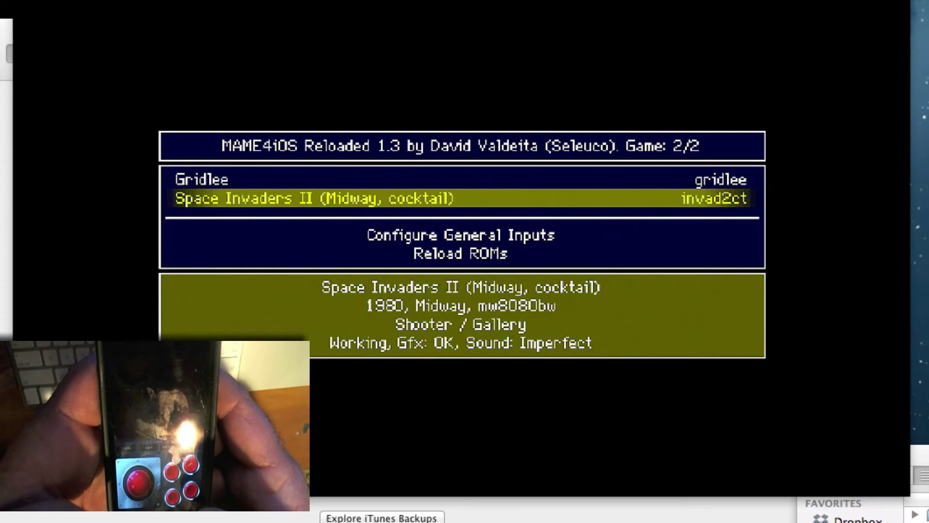
pyautogui.press('Return')
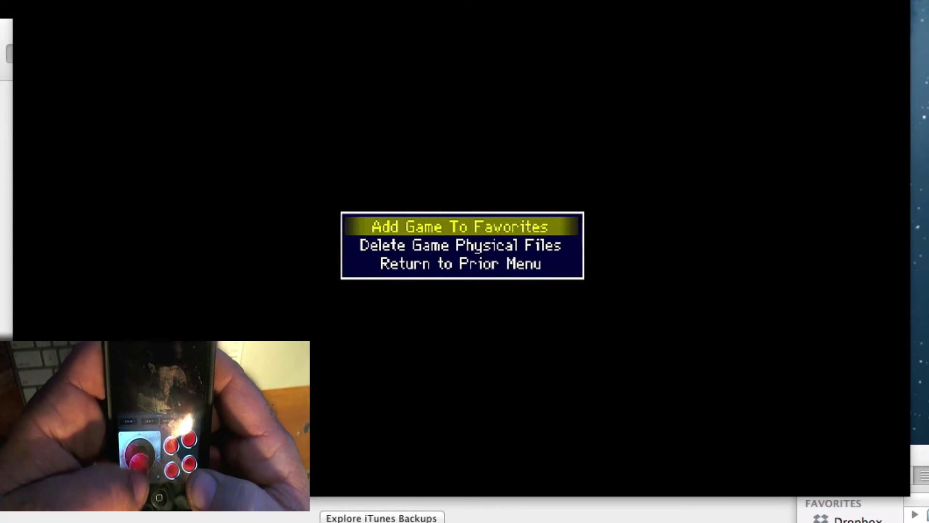
pyautogui.press('Down')
pyautogui.press('Down')
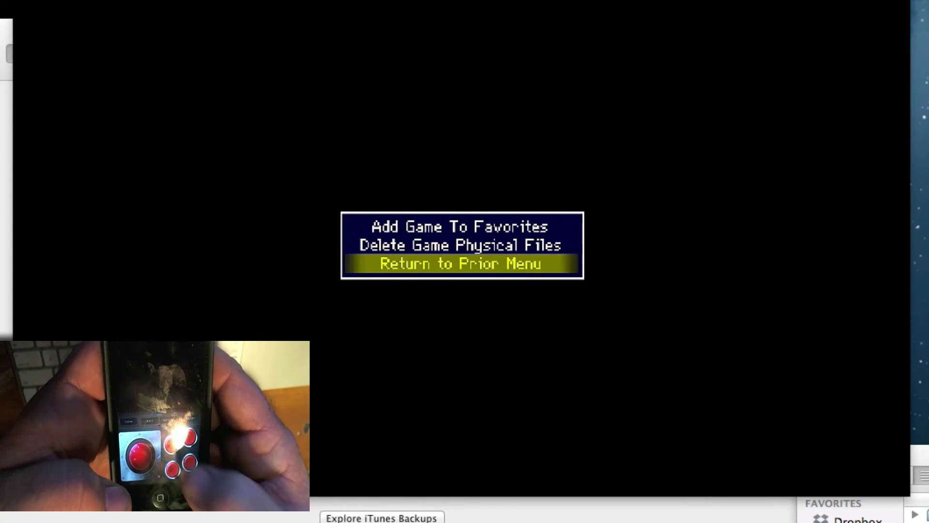
pyautogui.press('Return')
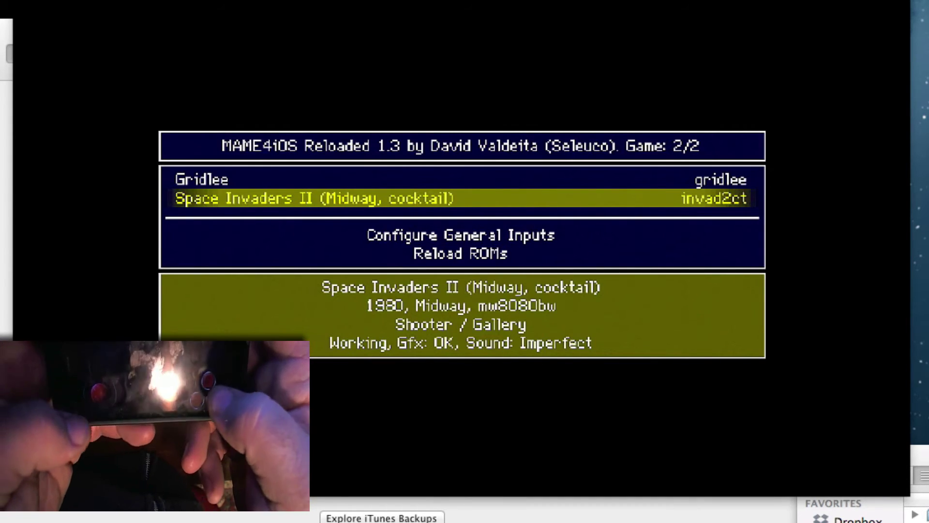
# Launch Space Invaders II (Midway, cocktail) and continue past the copyright notice, the sound emulation warning and the game information screen
pyautogui.press('Return')
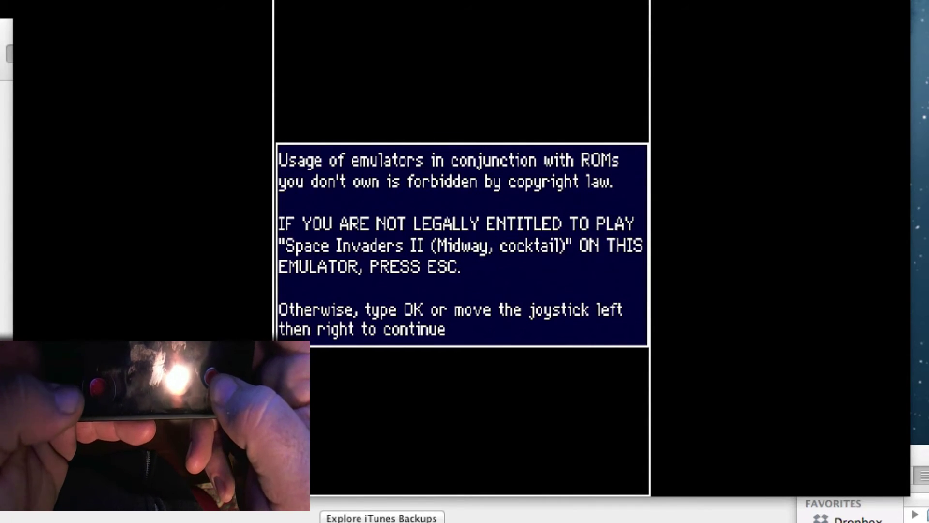
pyautogui.press('Left')
pyautogui.press('Right')
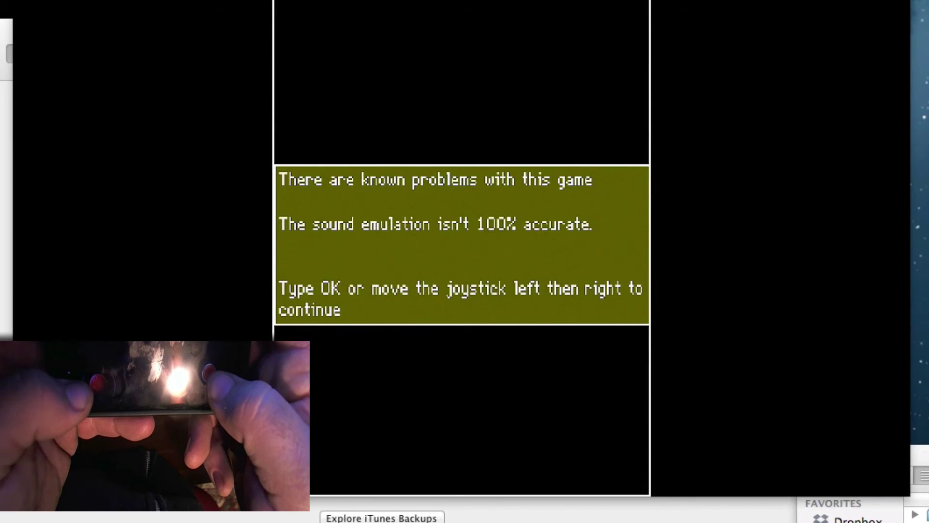
pyautogui.press('Left')
pyautogui.press('Right')
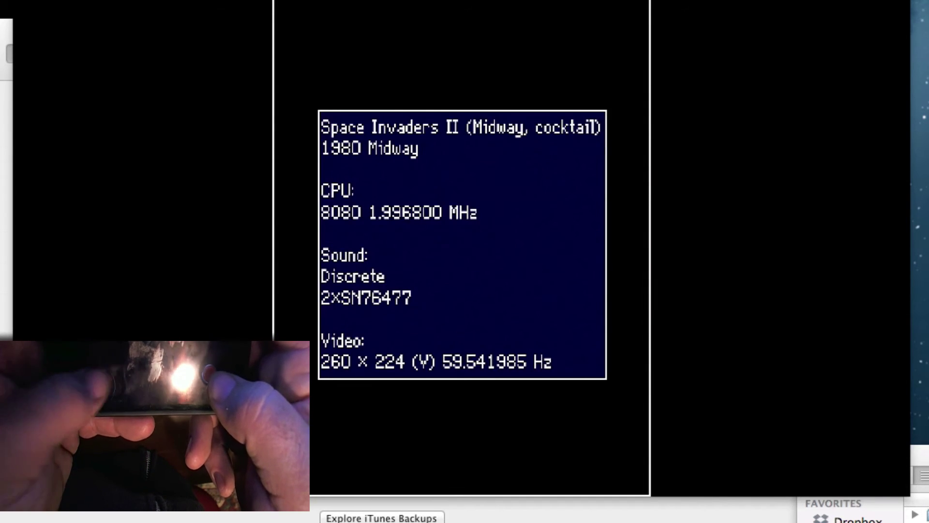
pyautogui.press('Left')
pyautogui.press('Right')
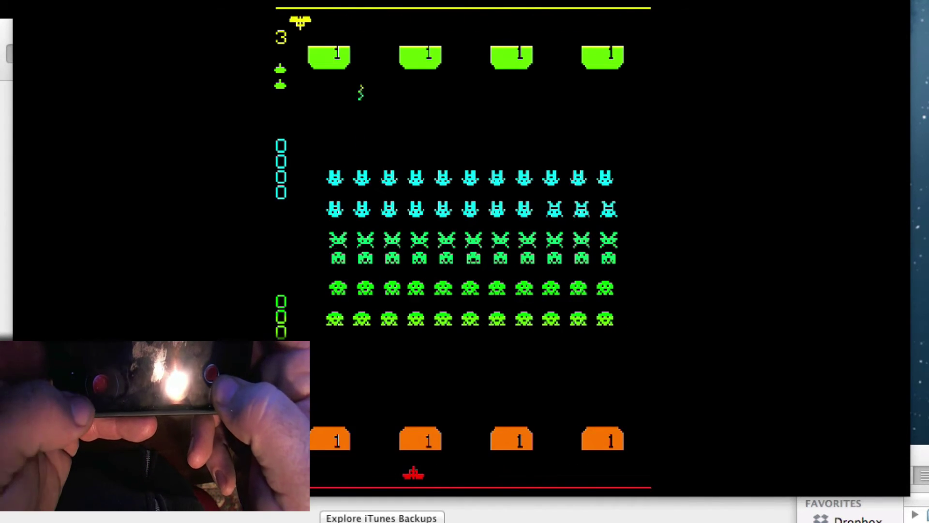
# Steer the red cannon back and forth behind the orange shields in Space Invaders II to dodge the invaders' shots
pyautogui.press('Left')
pyautogui.press('Right')
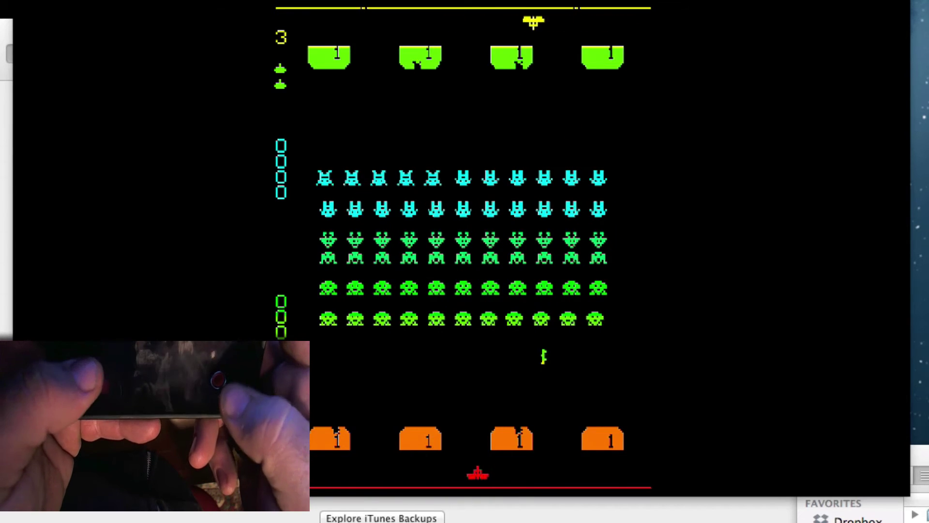
pyautogui.press('Right')
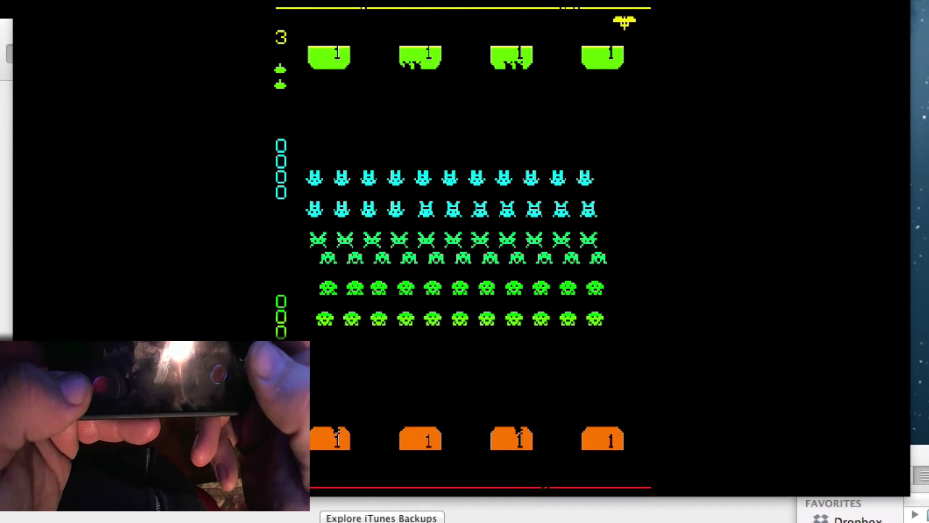
pyautogui.press('Left')
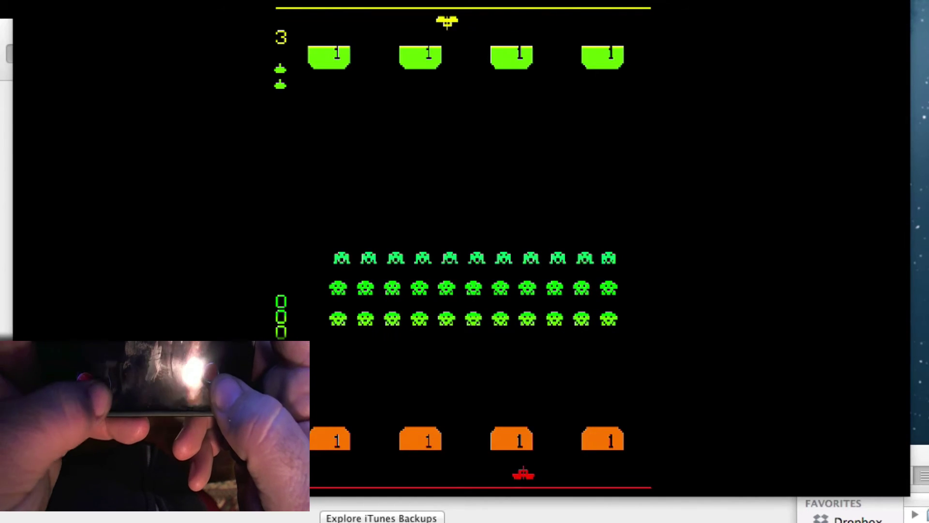
pyautogui.press('Left')
pyautogui.press('Left')
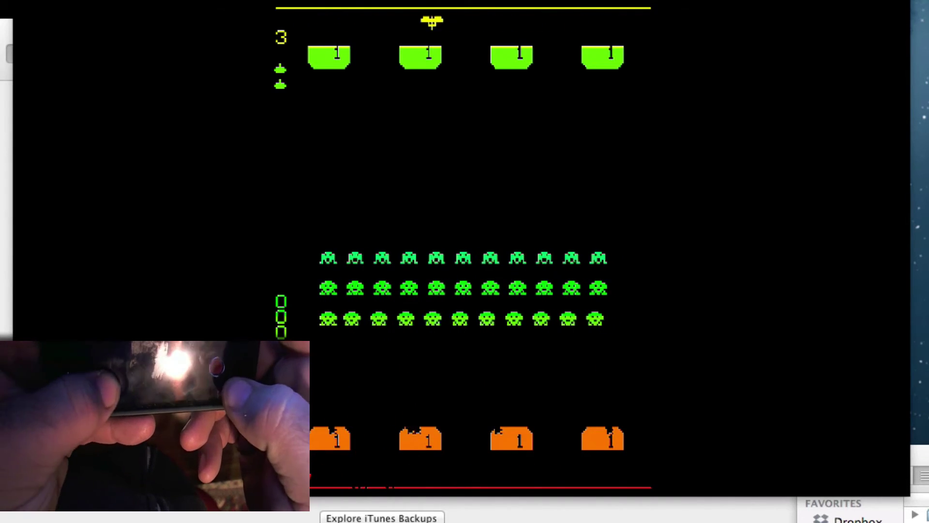
pyautogui.press('Right')
pyautogui.press('Right')
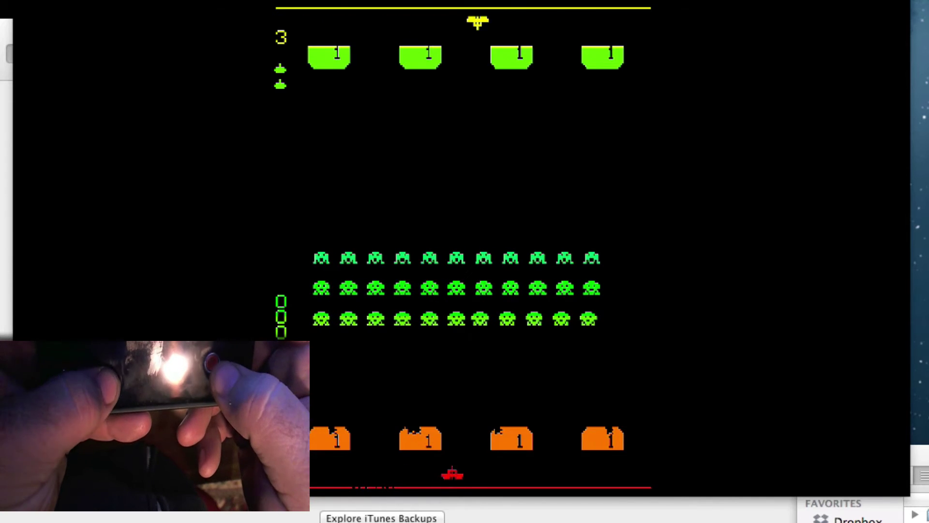
pyautogui.press('Left')
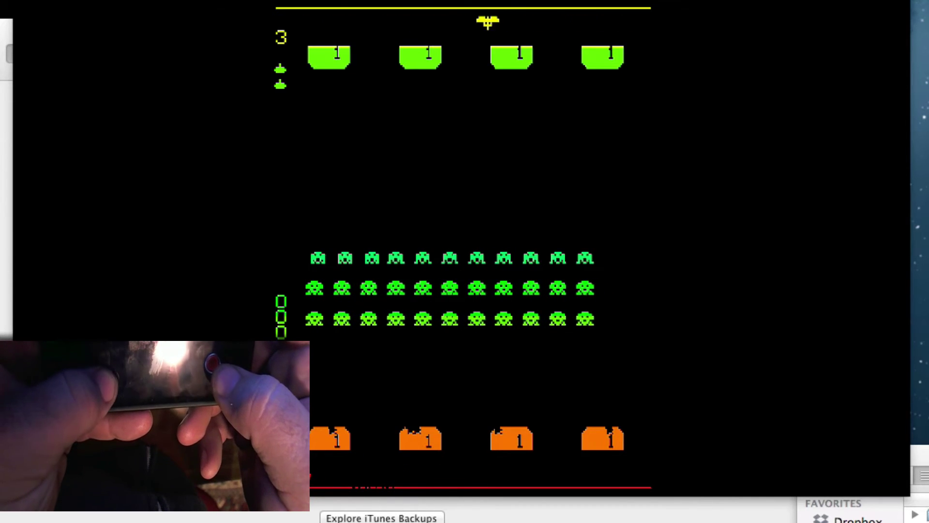
pyautogui.press('Right')
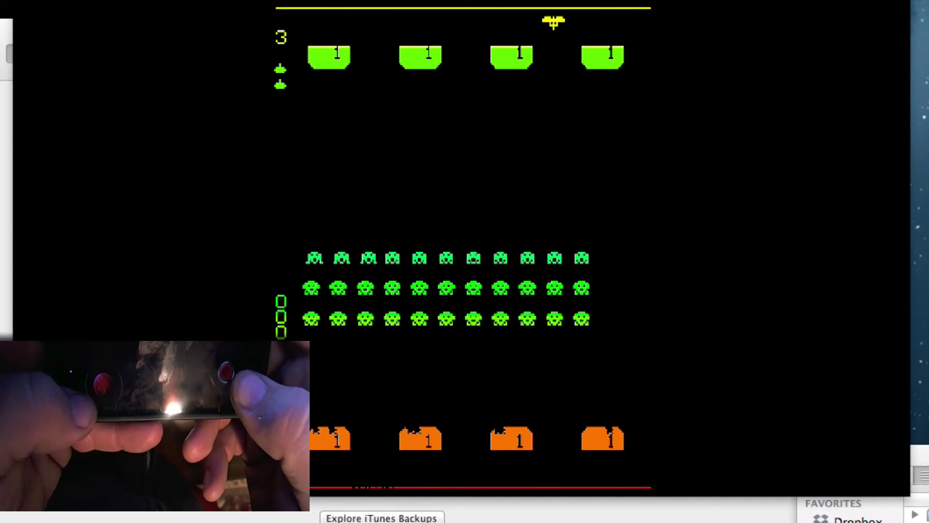
pyautogui.press('Left')
pyautogui.press('Left')
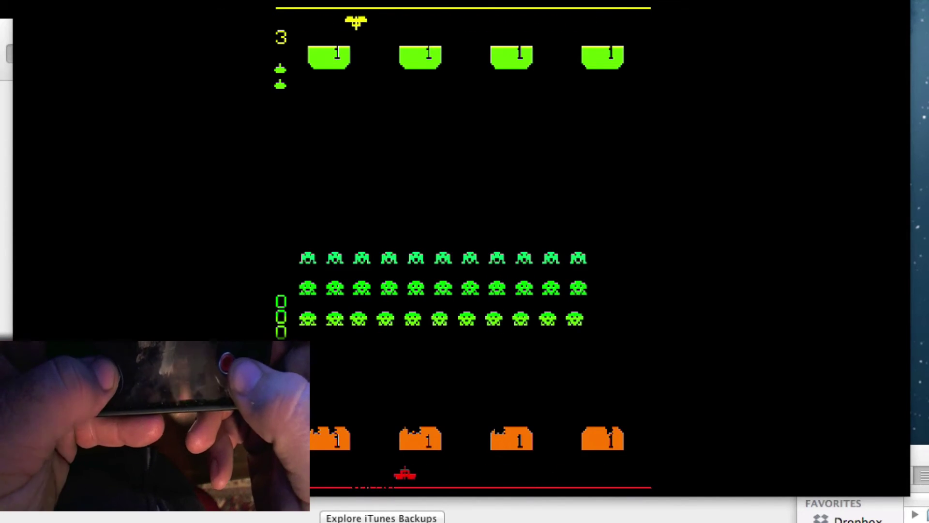
# Play Space Invaders II by firing repeatedly at the green invaders while moving the red cannon between the orange shields
pyautogui.press('space')
pyautogui.press('Right')
pyautogui.press('Left')
pyautogui.press('Left')
pyautogui.press('space')
pyautogui.press('Right')
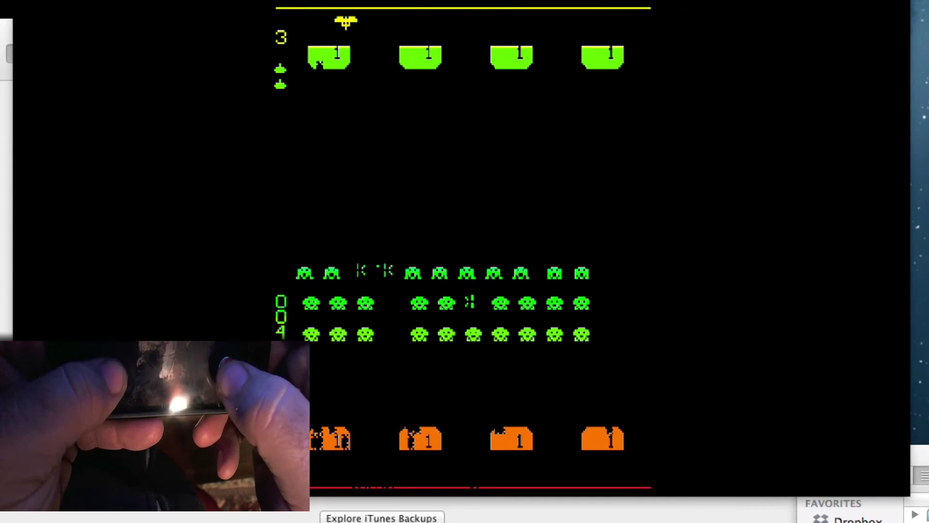
pyautogui.press('space')
pyautogui.press('Left')
pyautogui.press('Left')
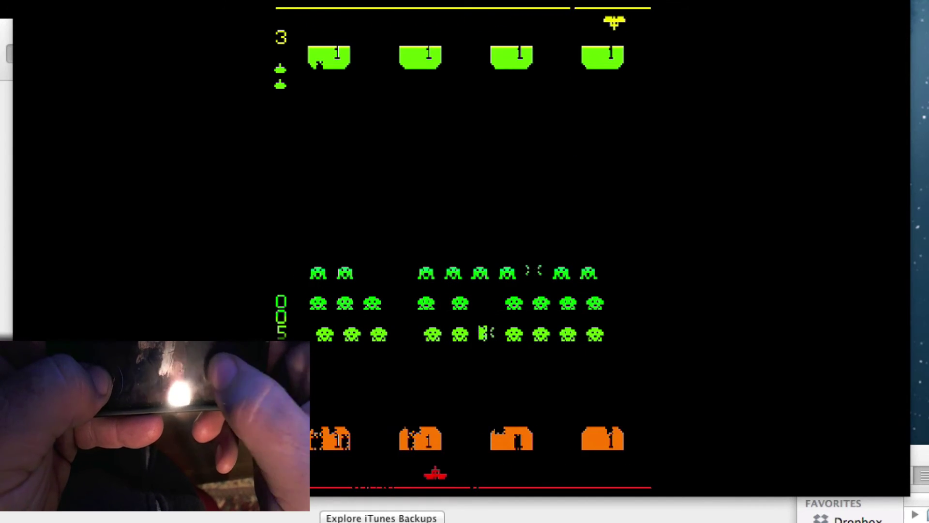
pyautogui.press('space')
pyautogui.press('Right')
pyautogui.press('space')
pyautogui.press('Left')
pyautogui.press('space')
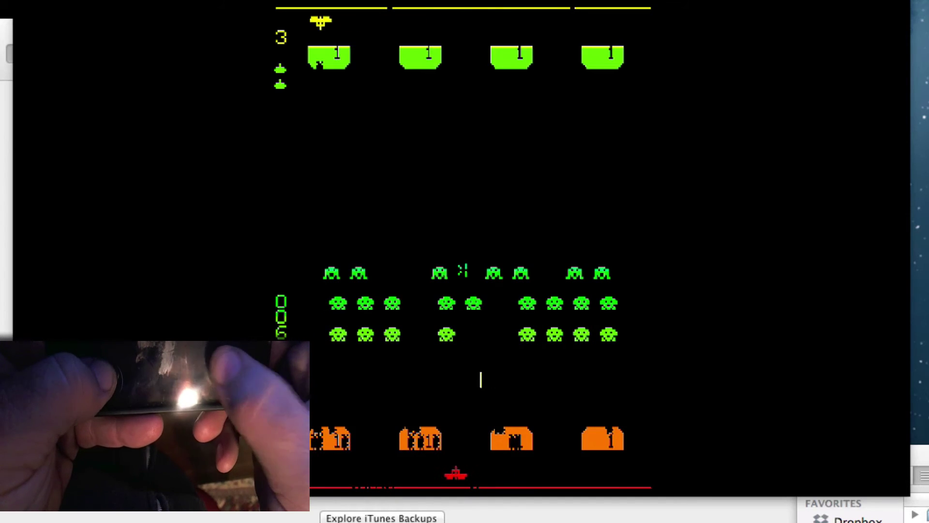
pyautogui.press('Left')
pyautogui.press('space')
pyautogui.press('Right')
pyautogui.press('space')
pyautogui.press('Right')
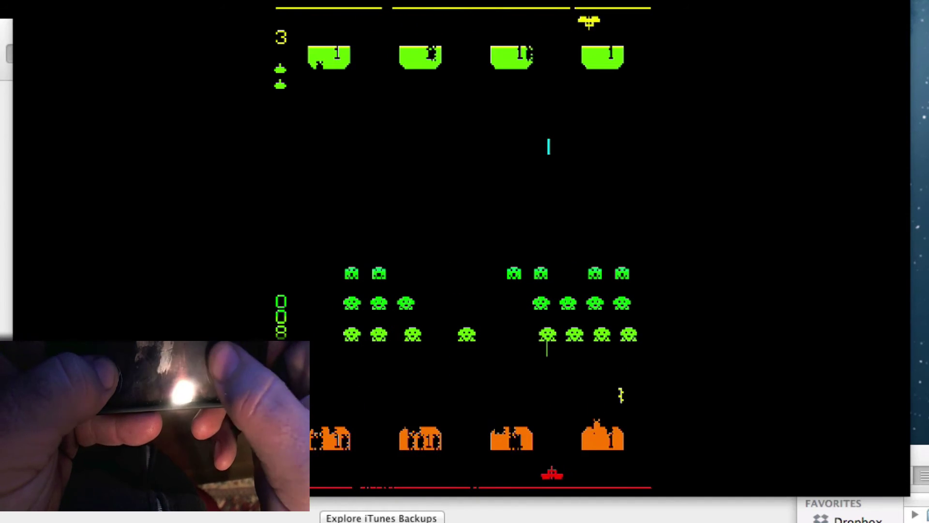
pyautogui.press('space')
pyautogui.press('Left')
pyautogui.press('space')
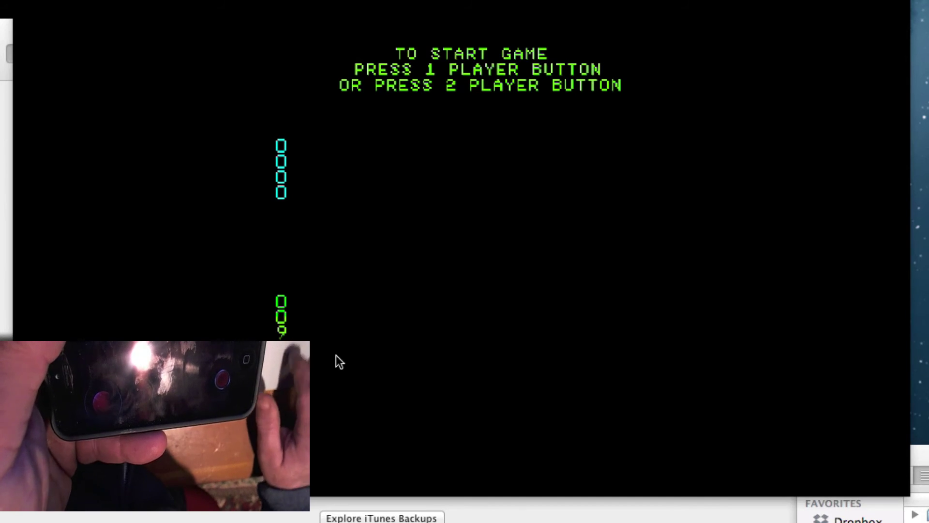
# Switch to the ROM download page and back to the mirrored iPhone screen, and close the mirroring window
pyautogui.press('super+Tab')
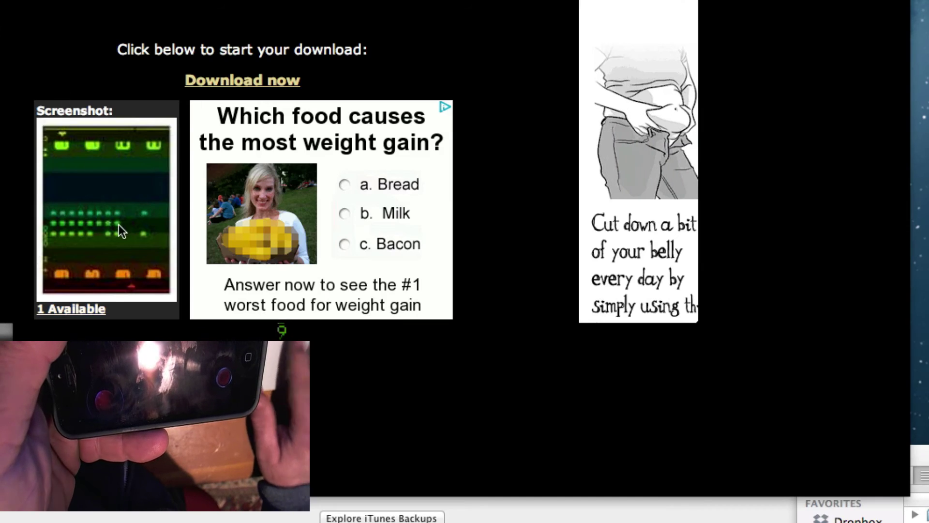
pyautogui.press('super+Tab')
pyautogui.moveTo(304, 104)
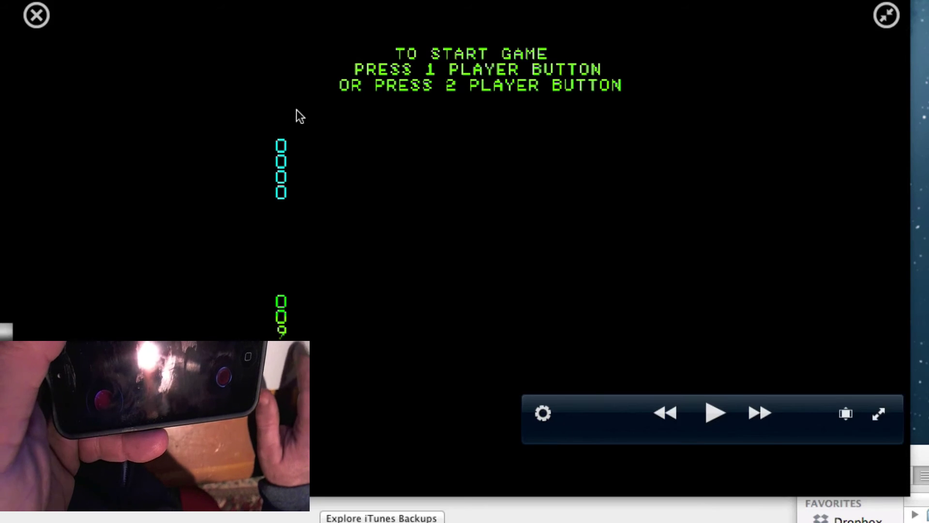
pyautogui.click(33, 17)
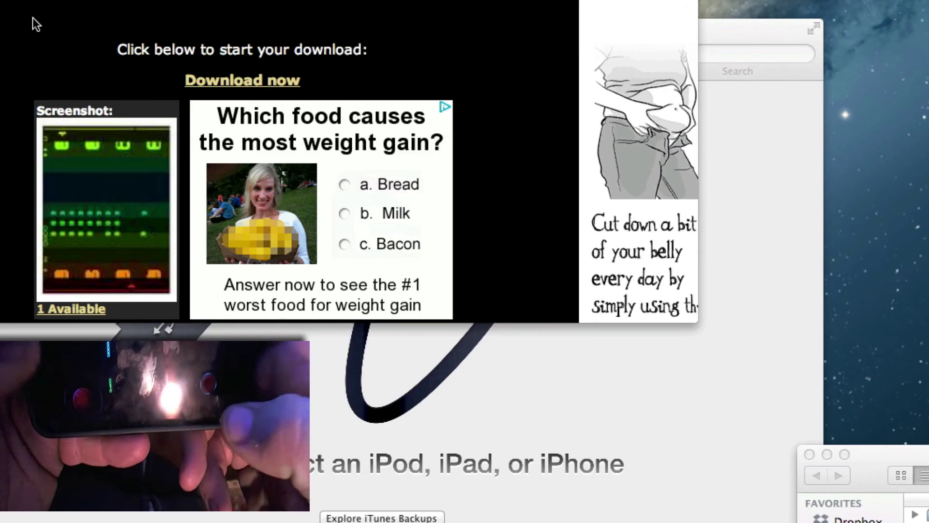